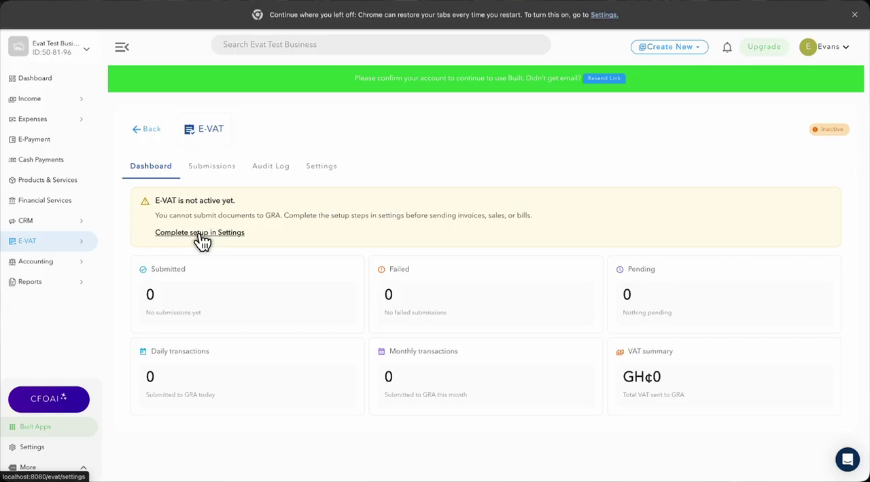
# Open the E-VAT setup settings and review the four required items: company reference, security key, tax mapping and connection verification
pyautogui.click(200, 233)
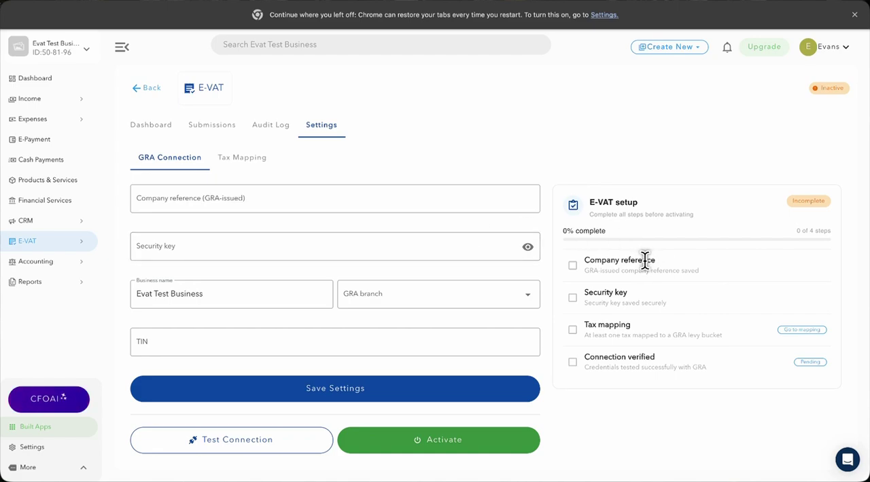
pyautogui.tripleClick(617, 260)
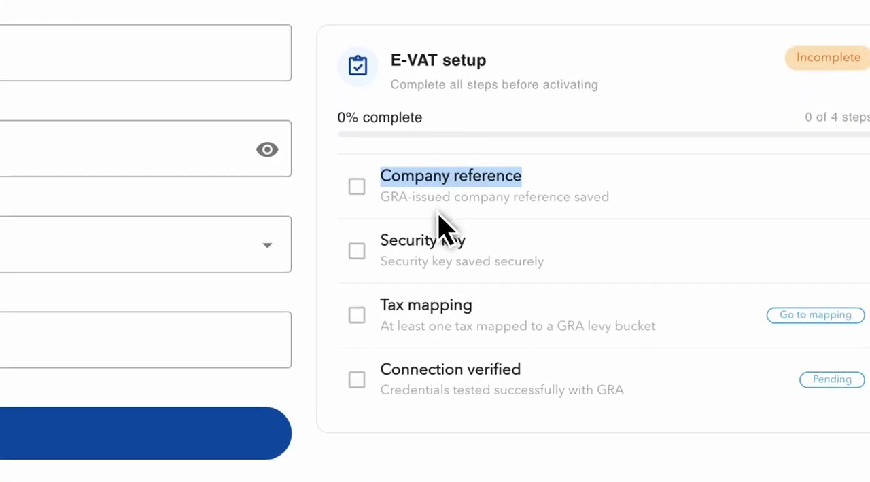
pyautogui.tripleClick(425, 238)
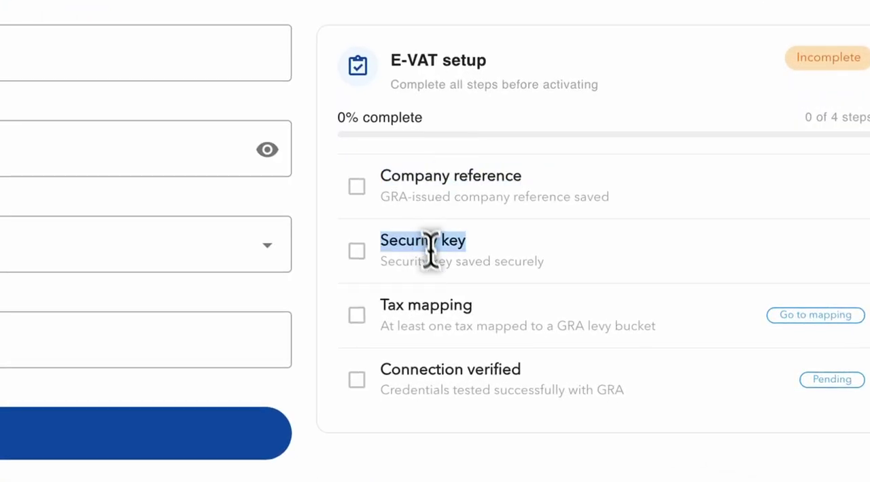
pyautogui.tripleClick(430, 304)
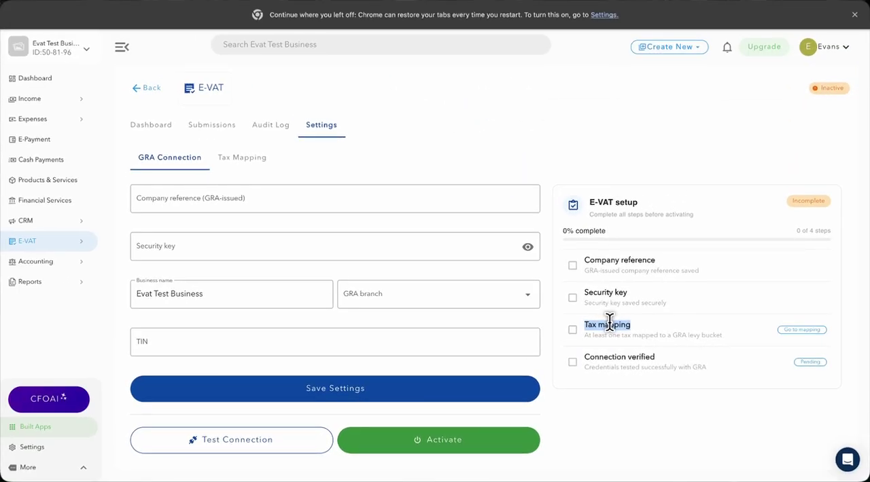
pyautogui.tripleClick(628, 357)
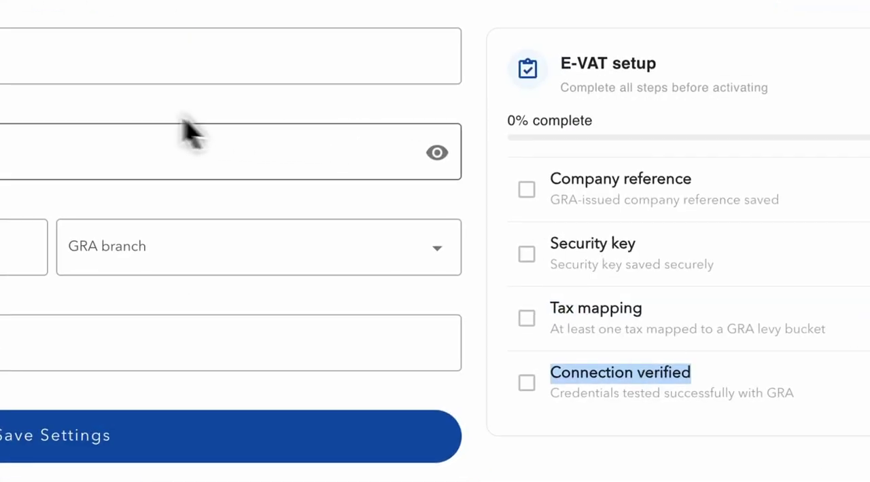
# Copy the GRA-issued company reference from the note into the GRA connection form
pyautogui.click(45, 67)
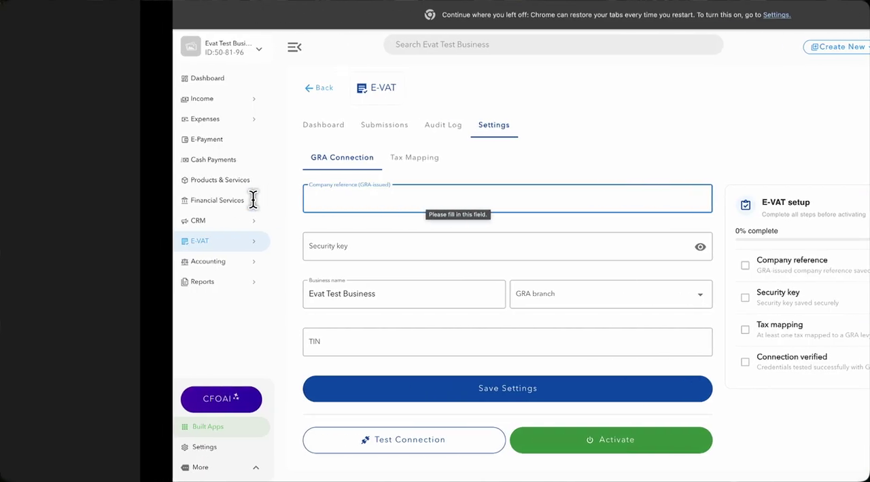
pyautogui.hotkey('ctrl', 'Left')
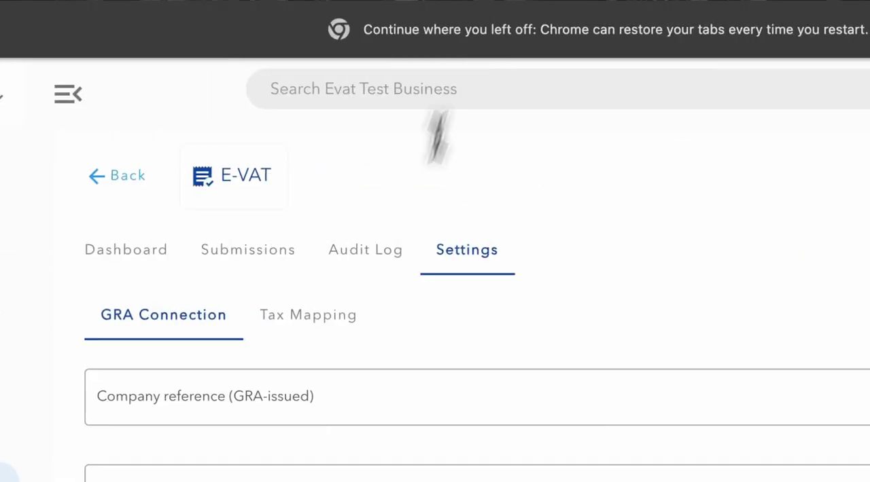
pyautogui.click(313, 406)
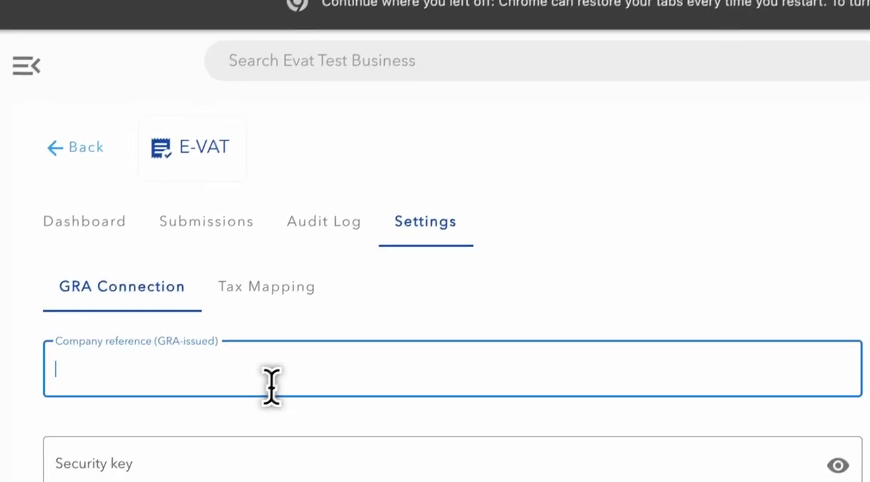
pyautogui.press('super+v')
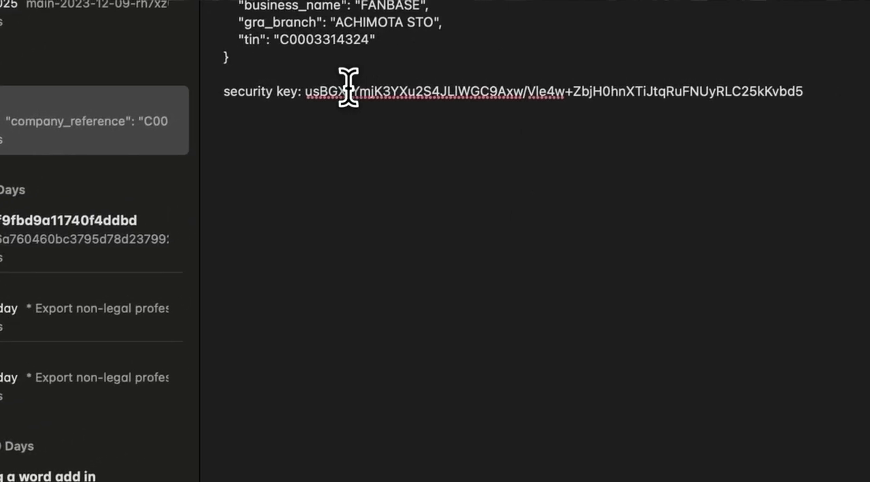
# Copy the security key from the note into the security key field of the GRA connection form
pyautogui.doubleClick(156, 55)
pyautogui.press('shift+super+Right')
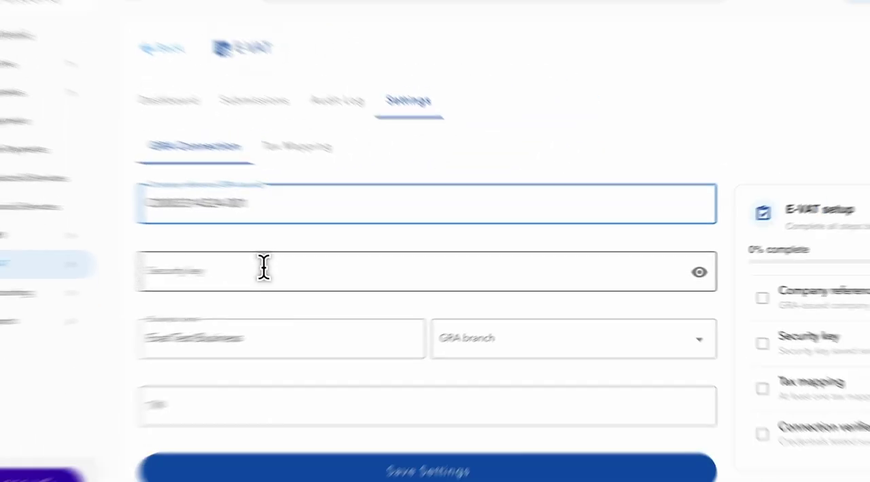
pyautogui.click(215, 245)
pyautogui.press('super+v')
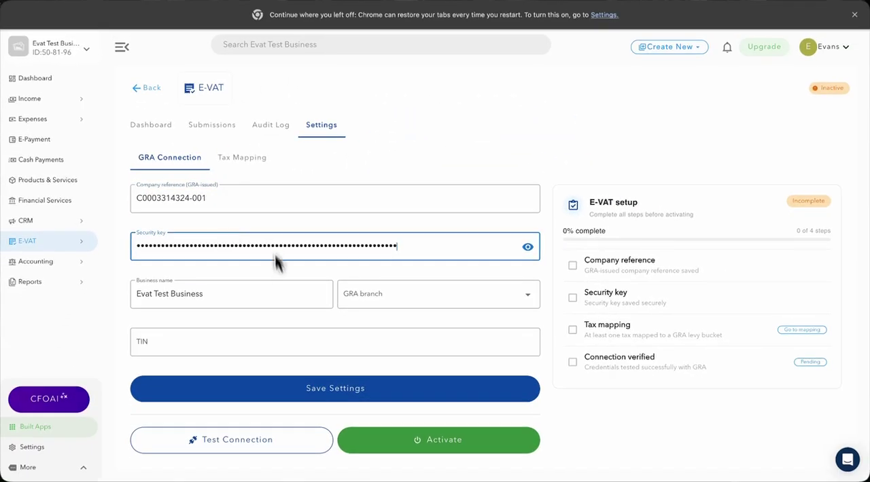
# Set the GRA branch to ACHIMOTA STO, fill in the TIN from the note and save the connection settings
pyautogui.click(397, 294)
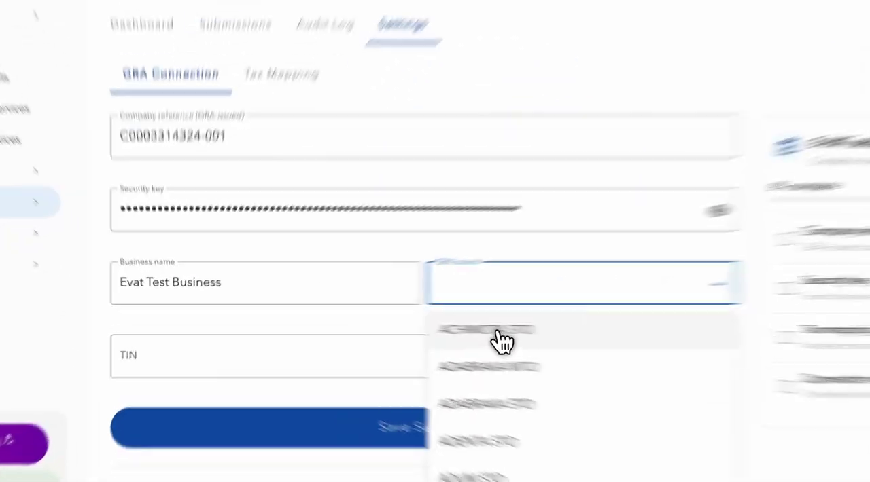
pyautogui.click(391, 326)
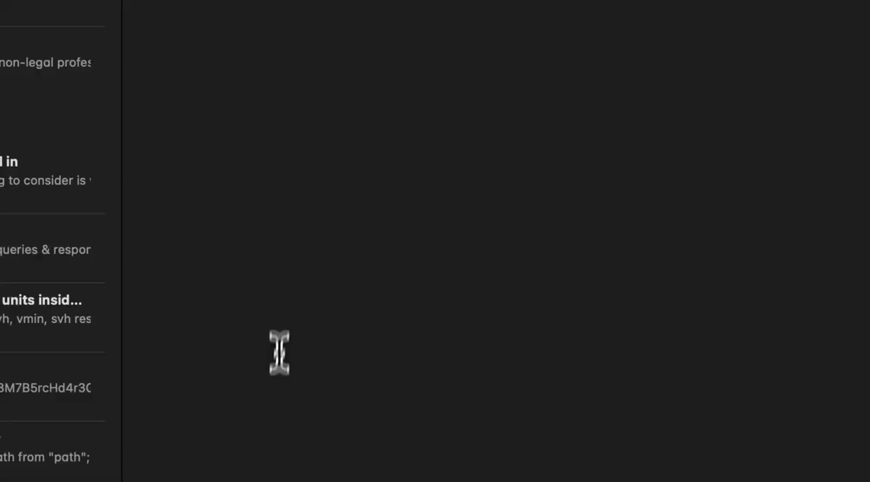
pyautogui.doubleClick(473, 43)
pyautogui.press('super+c')
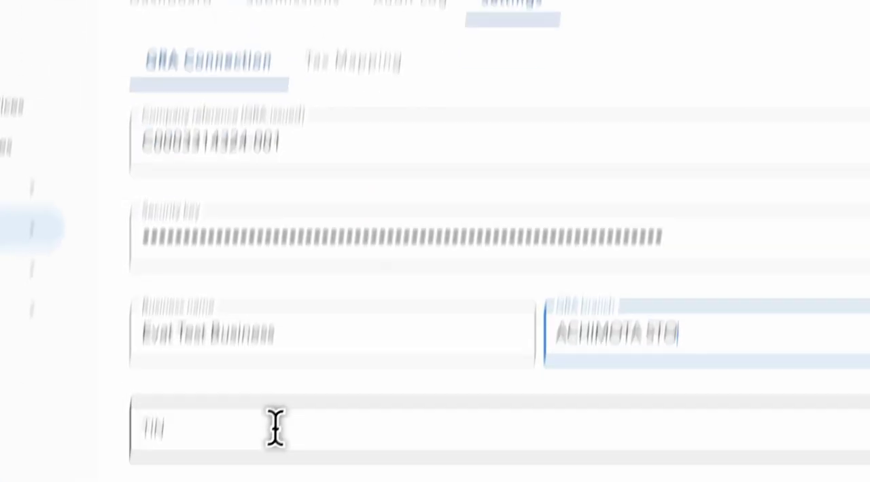
pyautogui.click(283, 327)
pyautogui.press('super+v')
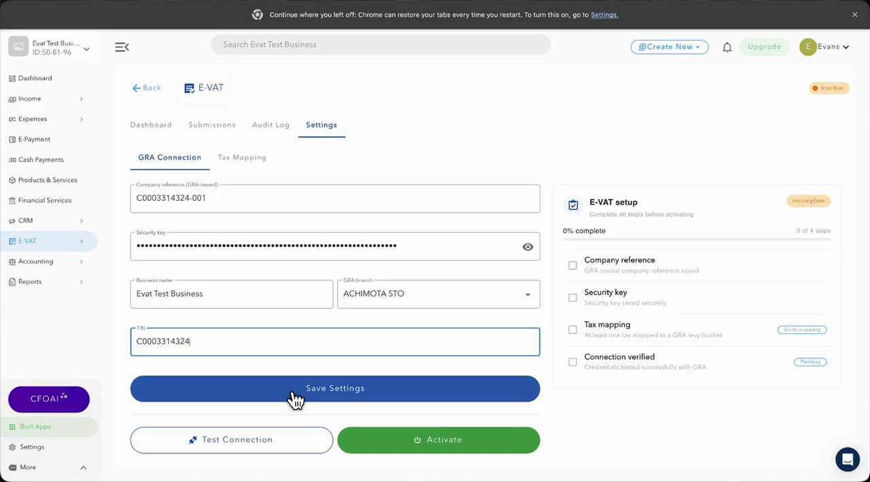
pyautogui.click(294, 398)
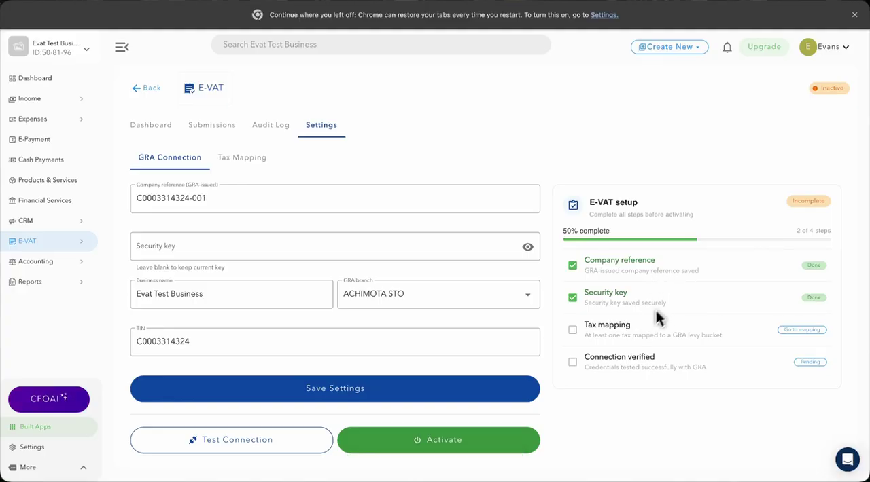
# In the tax mapping, assign VAT Standard(2026)(15%) to the VAT bucket and save that row
pyautogui.click(796, 332)
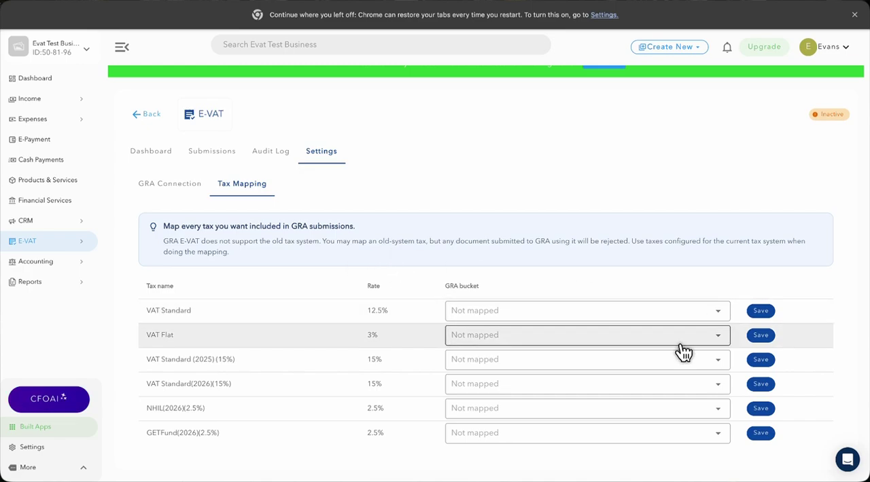
pyautogui.click(721, 386)
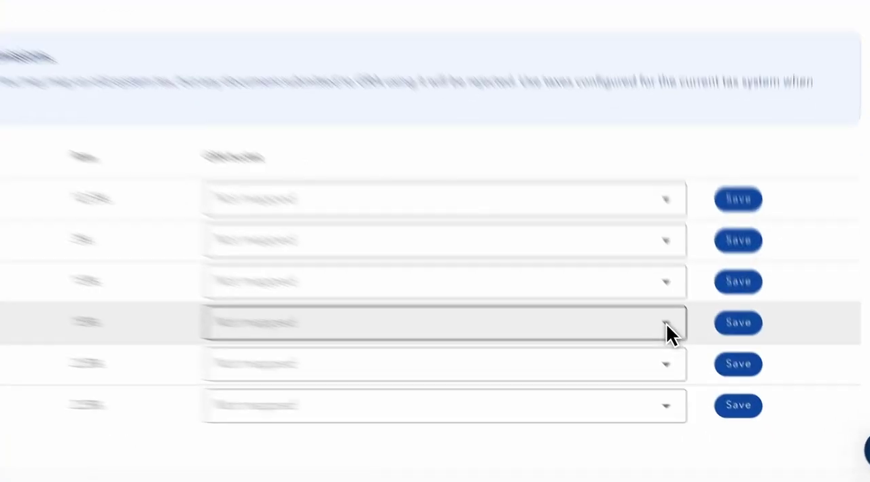
pyautogui.click(717, 385)
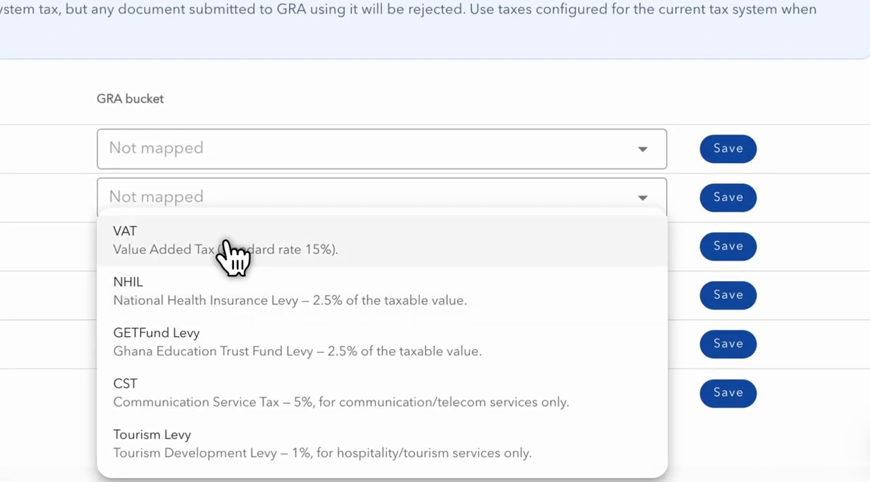
pyautogui.click(231, 255)
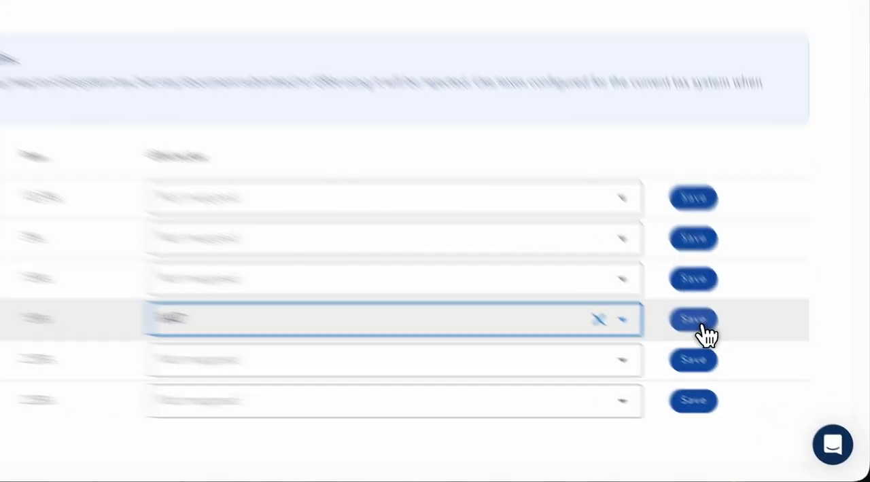
pyautogui.click(764, 385)
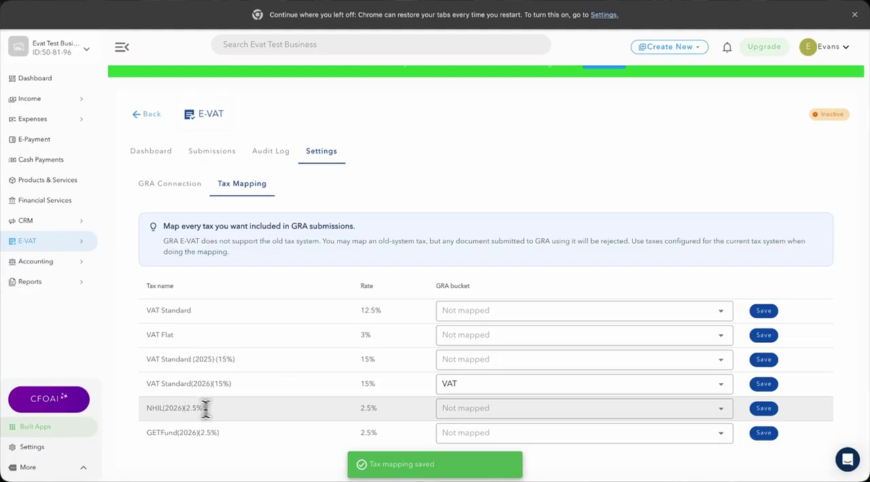
# Map NHIL(2026)(2.5%) to the NHIL bucket and save that row
pyautogui.click(530, 413)
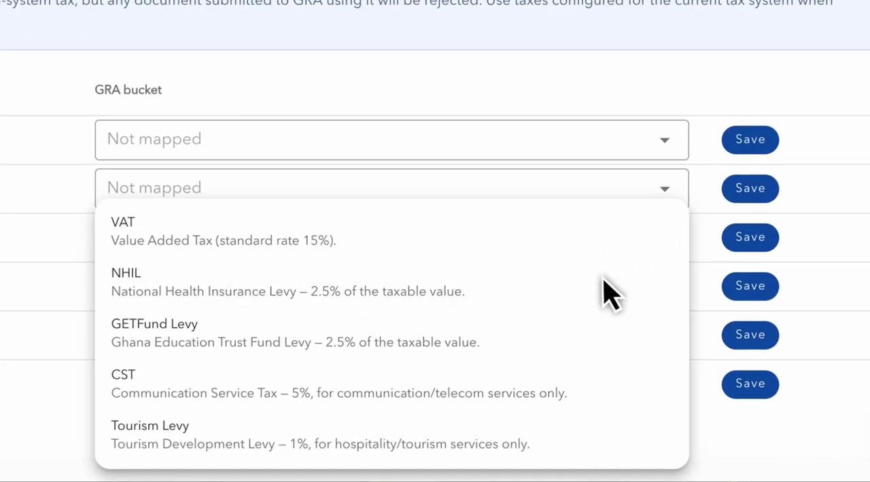
pyautogui.click(607, 292)
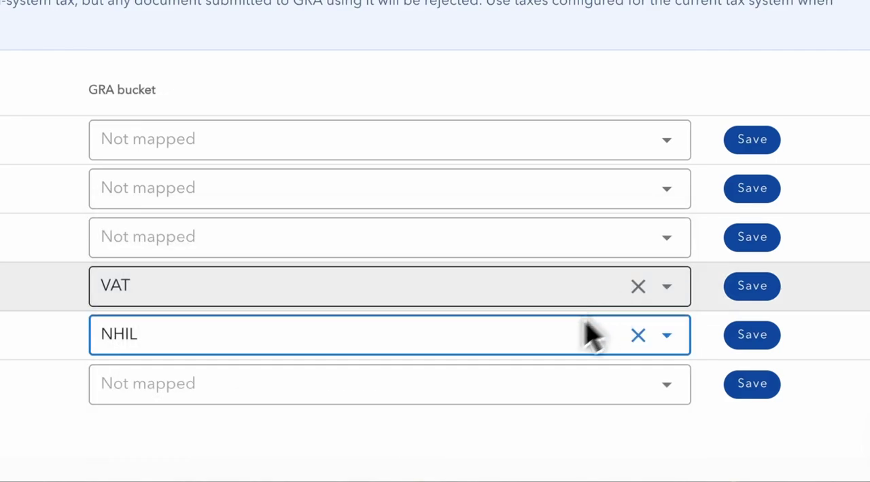
pyautogui.click(755, 335)
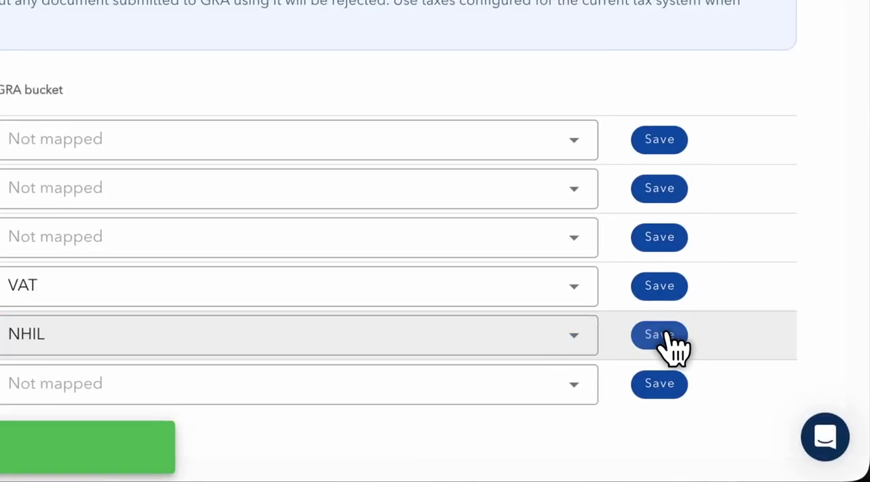
# Map GETFund(2026)(2.5%) to the GETFund Levy bucket and save that row
pyautogui.click(575, 384)
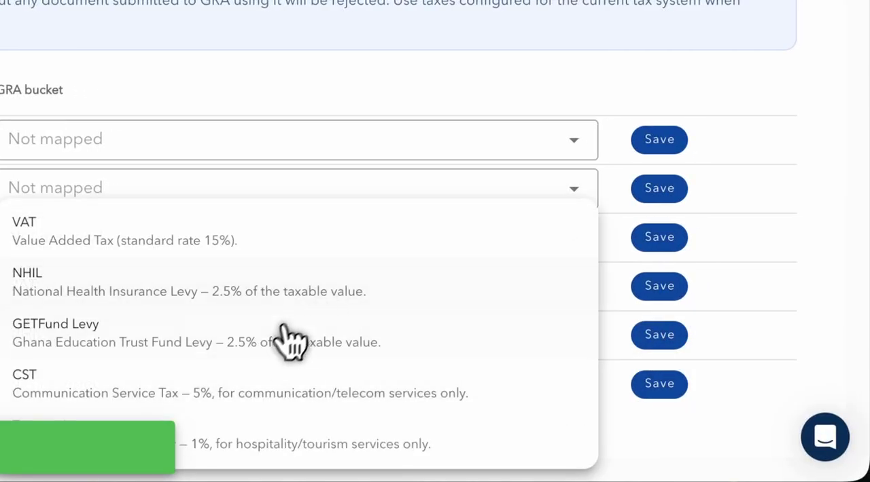
pyautogui.click(272, 350)
pyautogui.click(659, 386)
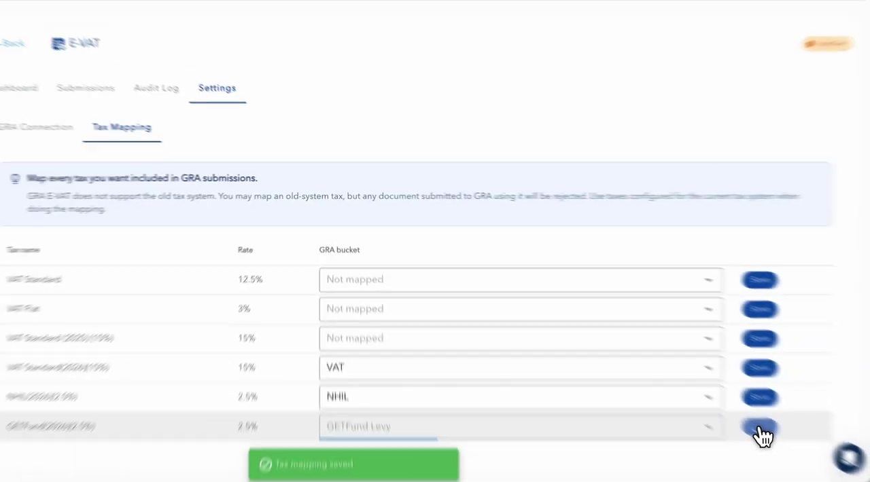
pyautogui.scroll(-1, 591, 326)
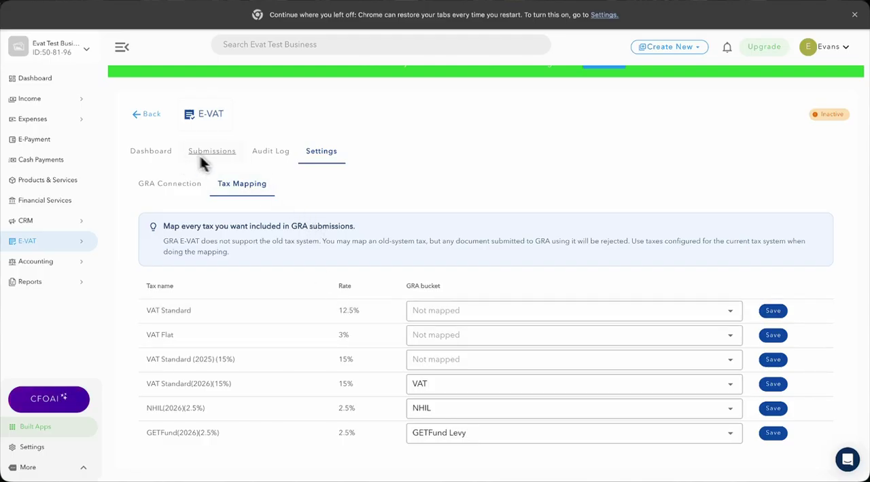
# Test the GRA connection with the saved credentials and activate E-VAT for the business
pyautogui.click(187, 185)
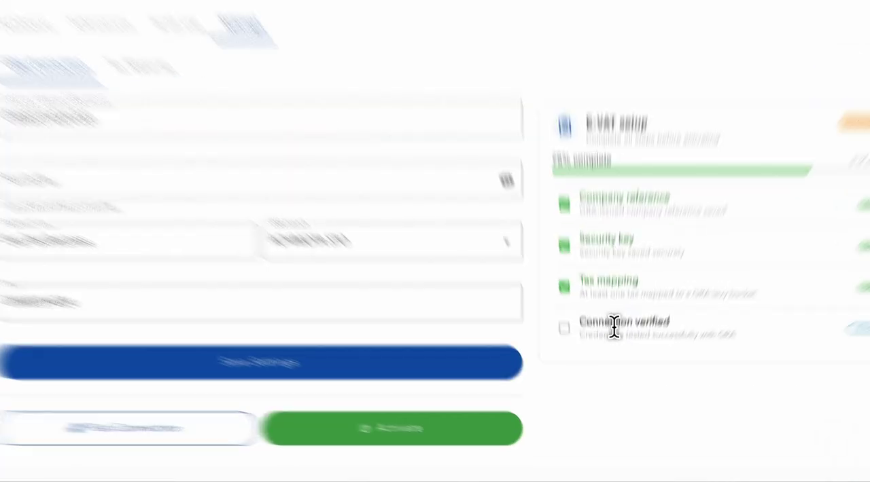
pyautogui.tripleClick(610, 357)
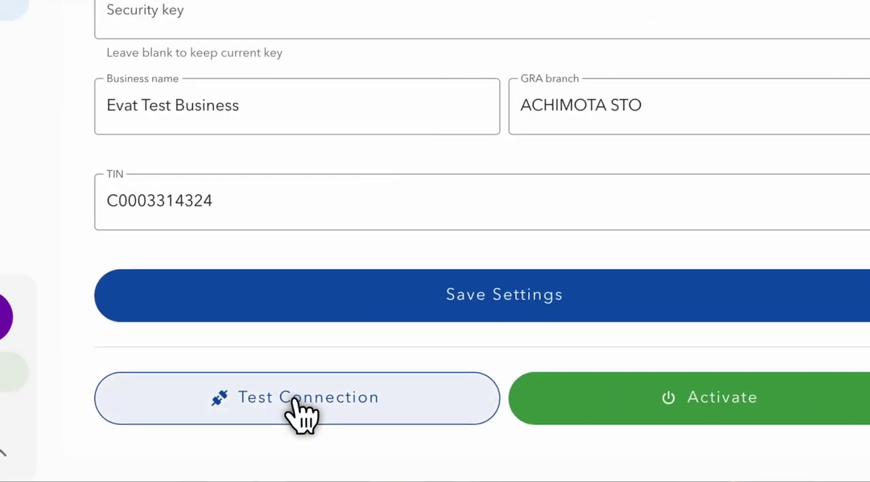
pyautogui.click(302, 408)
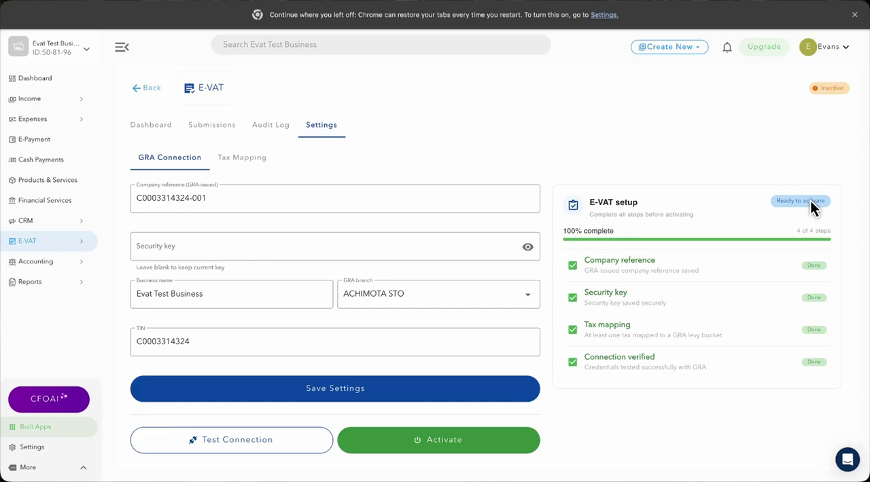
pyautogui.click(422, 441)
pyautogui.click(534, 447)
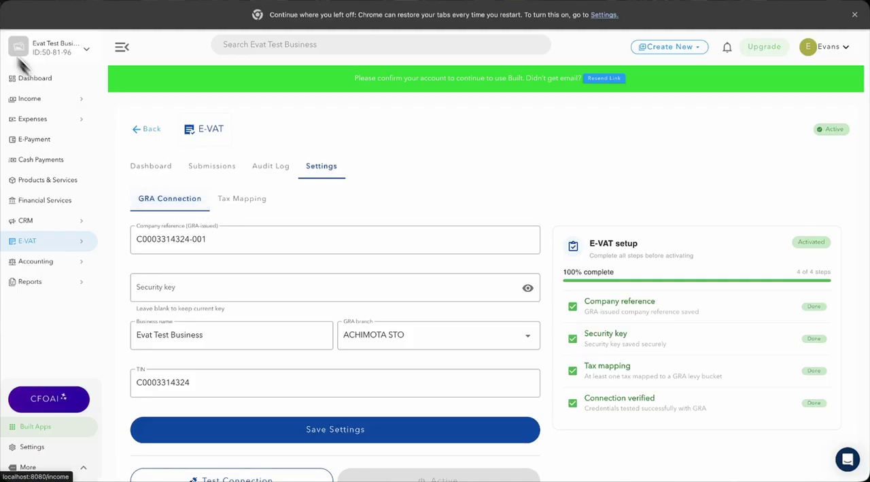
# Start a new customer record under Income with the customer name "Test Evat Customer"
pyautogui.click(45, 99)
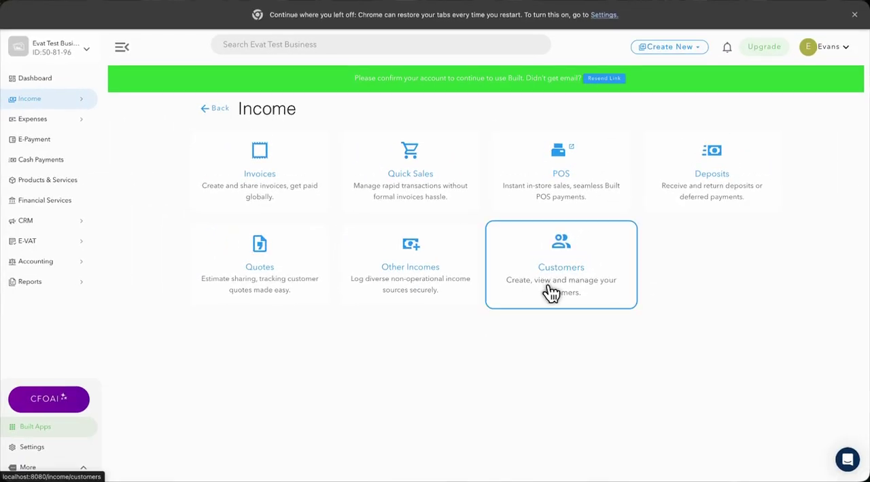
pyautogui.click(550, 292)
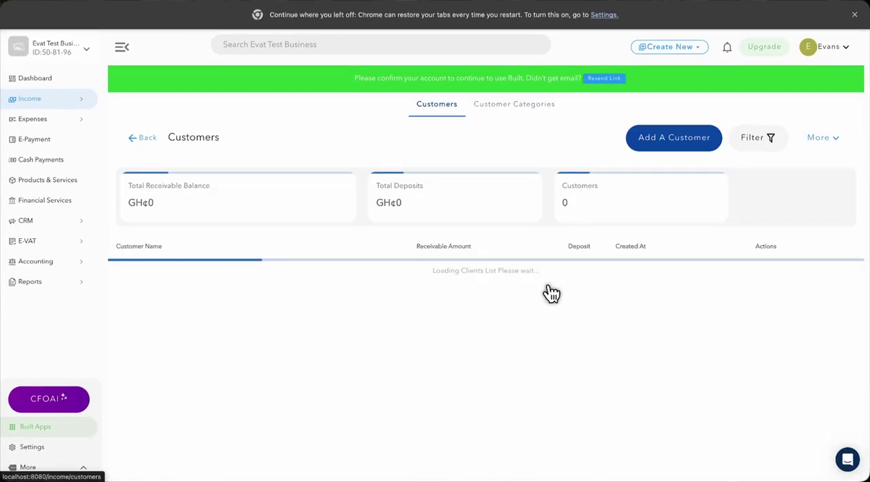
pyautogui.click(666, 144)
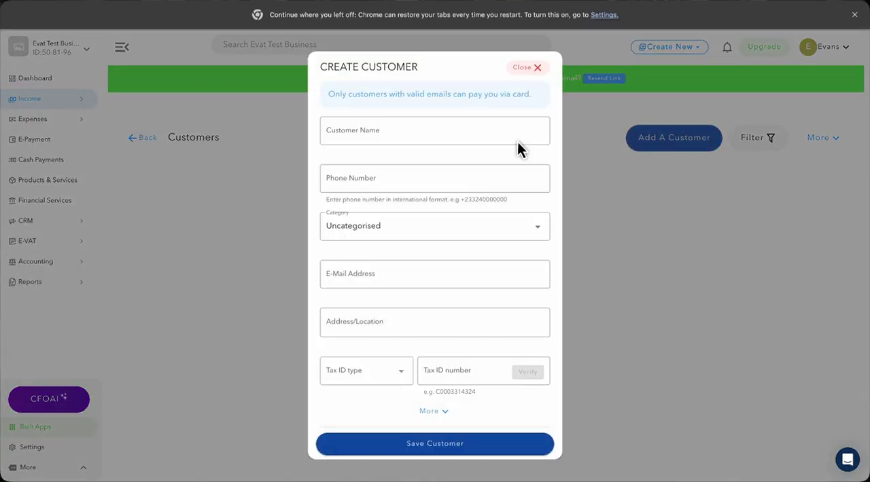
pyautogui.click(373, 131)
pyautogui.write('Test Evat Customer')
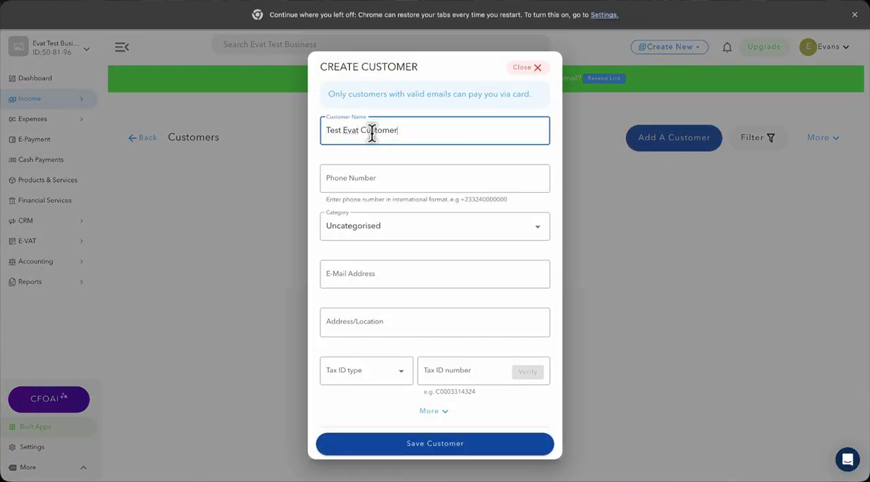
# Set the customer's tax ID type to Ghana Card, enter and verify the Ghana Card number, and save the customer
pyautogui.scroll(-1, 407, 235)
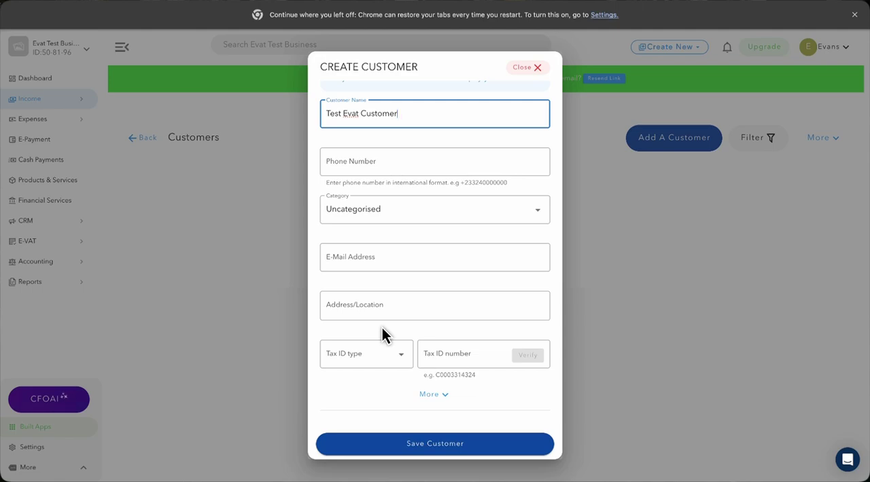
pyautogui.click(371, 357)
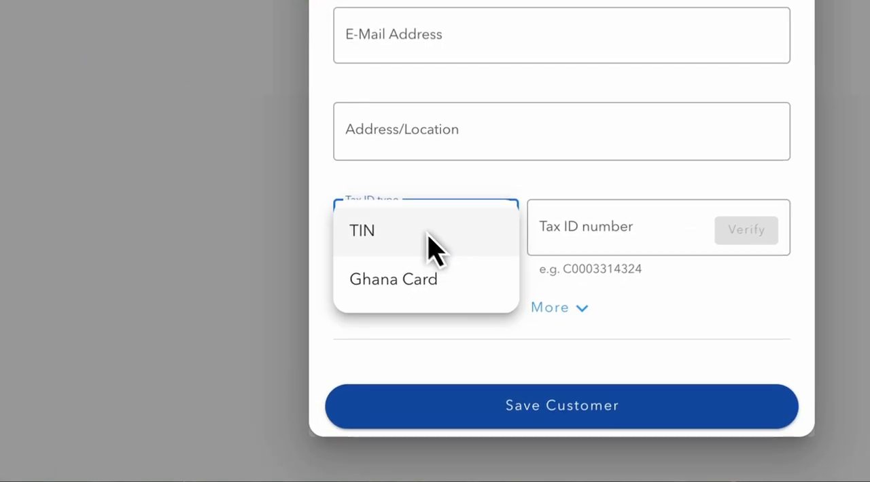
pyautogui.click(366, 382)
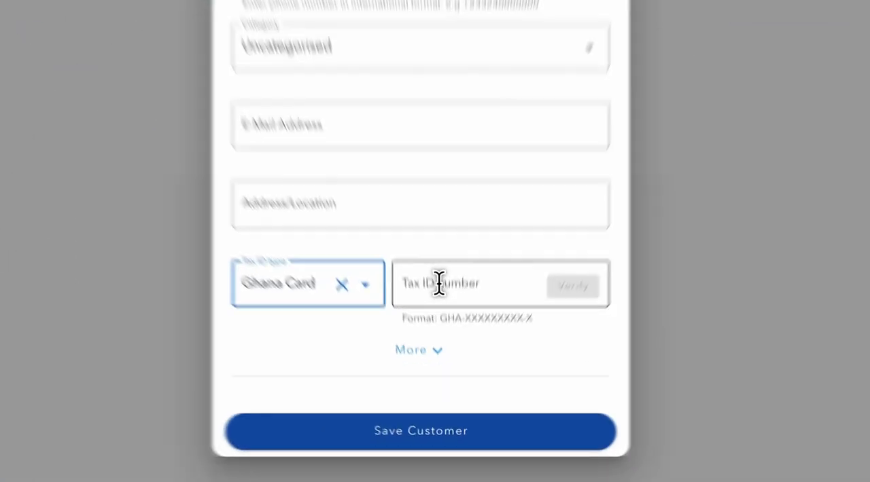
pyautogui.click(446, 351)
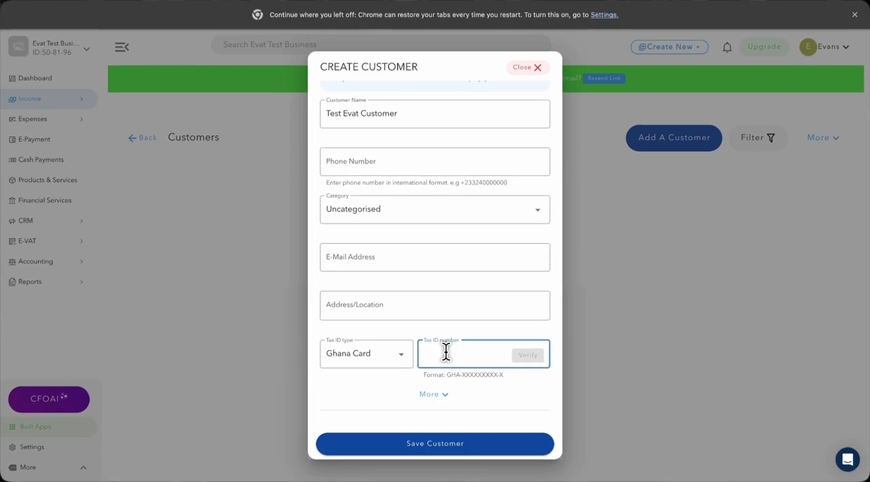
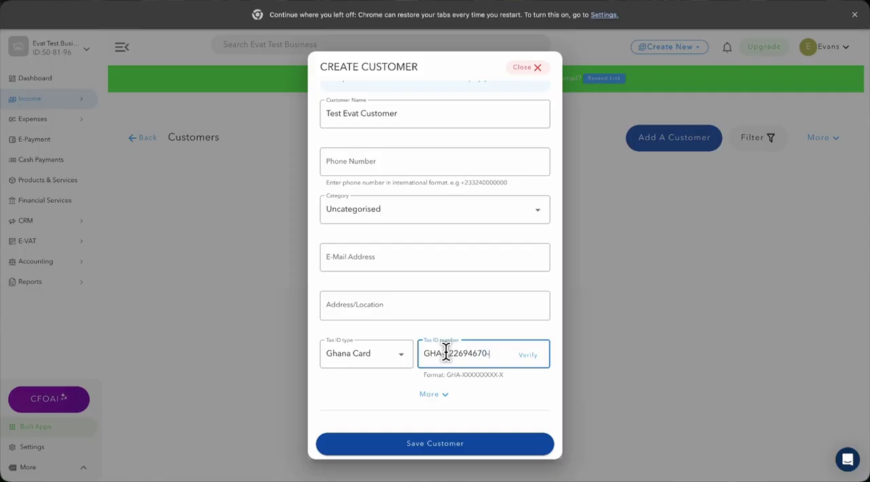
pyautogui.click(528, 358)
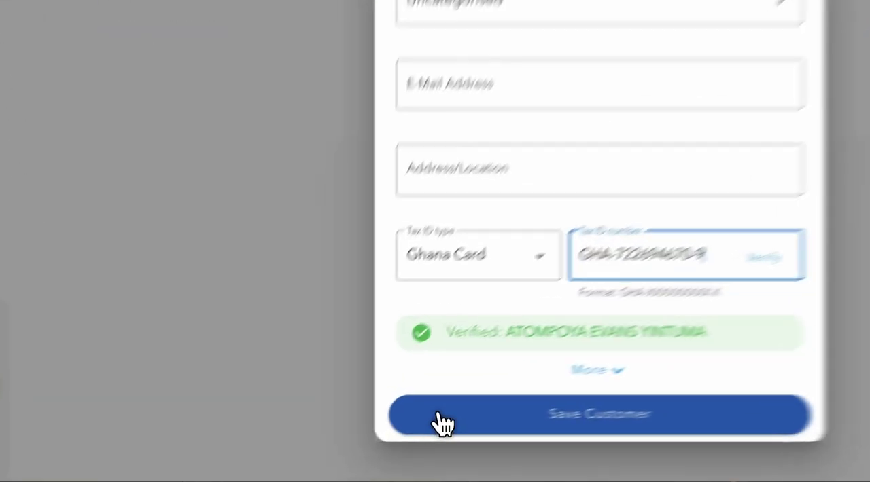
pyautogui.click(357, 447)
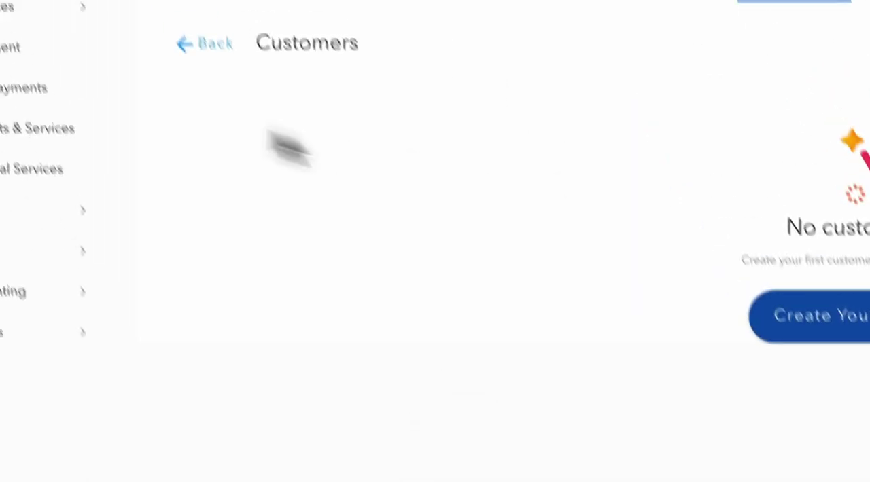
# Start a new invoice under Income and bill it to Test Evat Customer
pyautogui.click(89, 196)
pyautogui.click(288, 187)
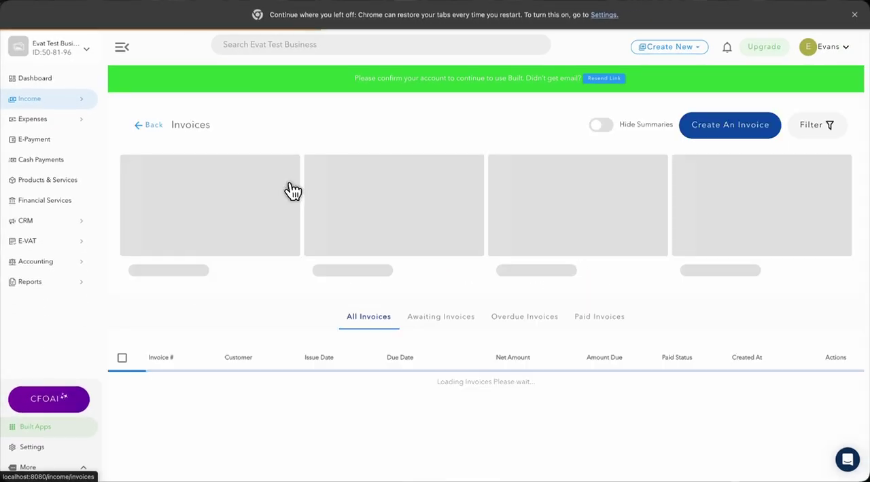
pyautogui.click(764, 124)
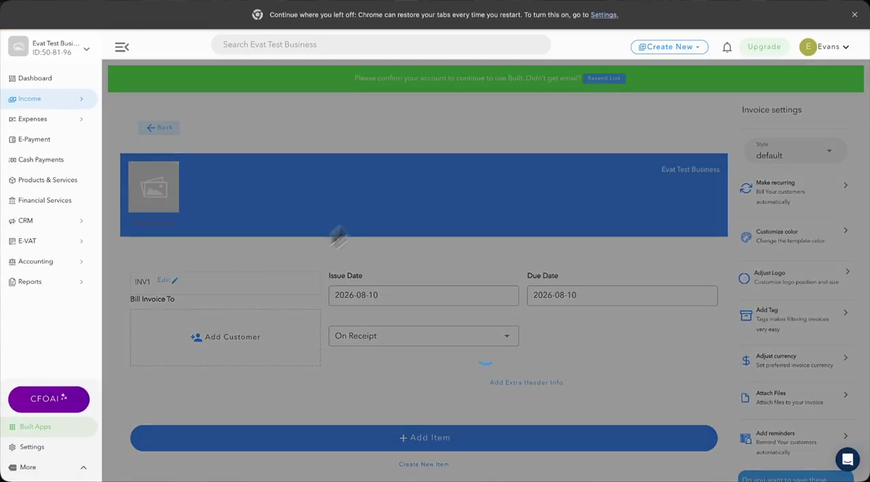
pyautogui.scroll(-5, 259, 311)
pyautogui.click(227, 170)
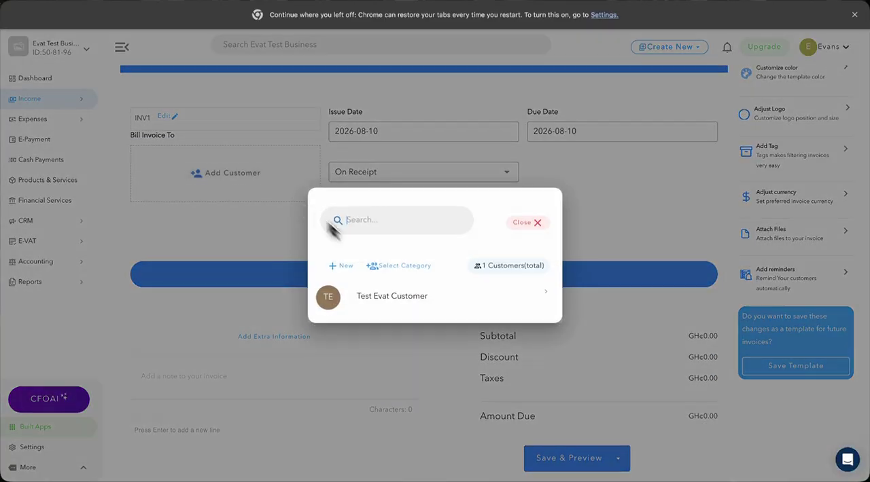
pyautogui.click(354, 297)
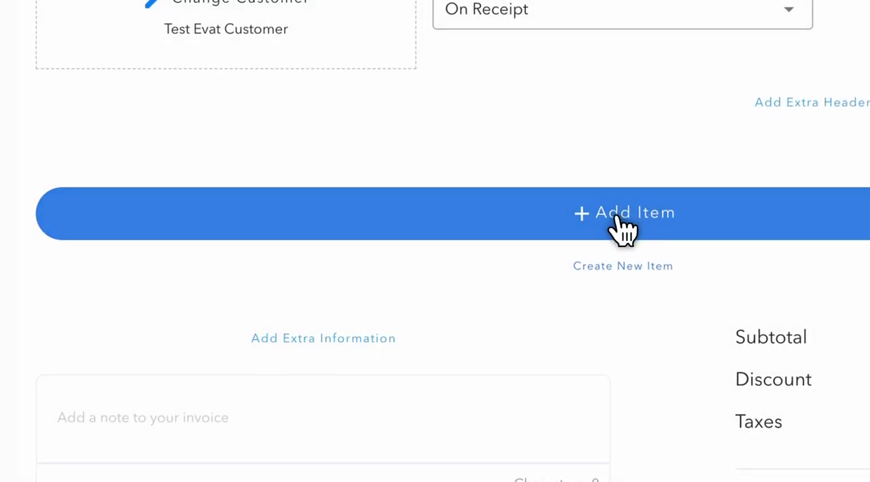
# Add a Services line item to the invoice with a price of GH¢ 10000 and a quantity of 10
pyautogui.click(624, 231)
pyautogui.click(227, 235)
pyautogui.click(223, 313)
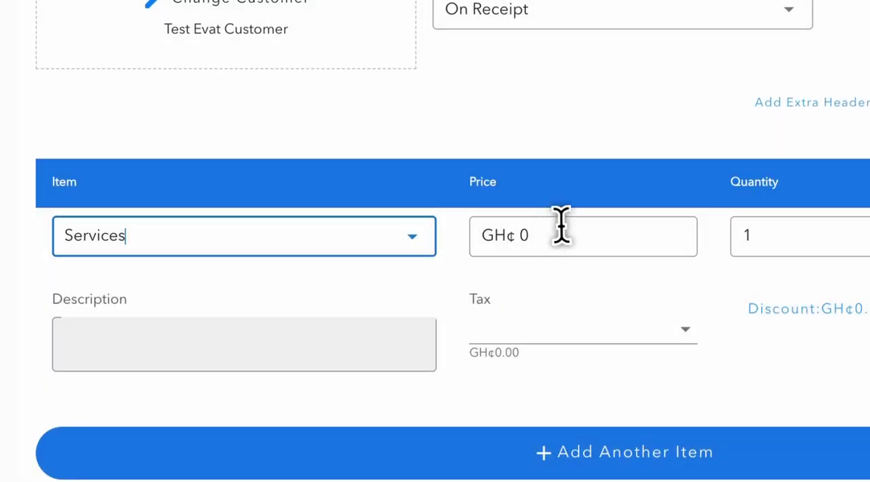
pyautogui.click(569, 233)
pyautogui.doubleClick(569, 233)
pyautogui.write('10000')
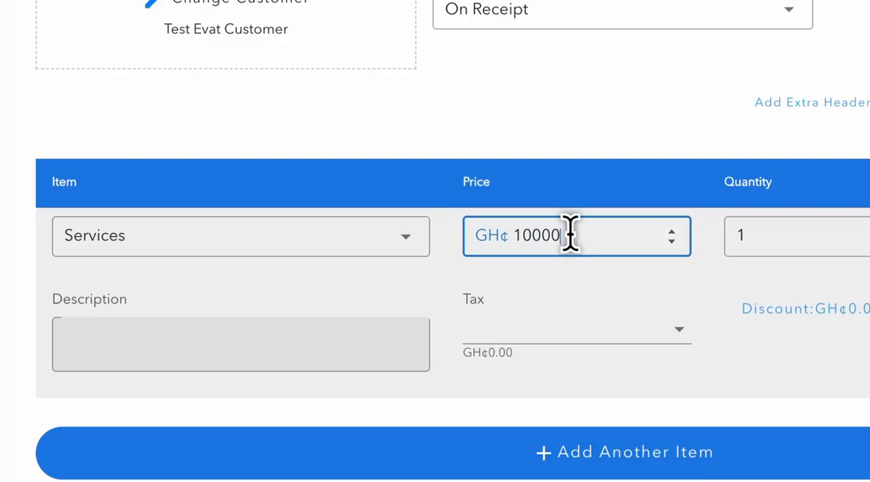
pyautogui.press('Tab')
pyautogui.click(754, 234)
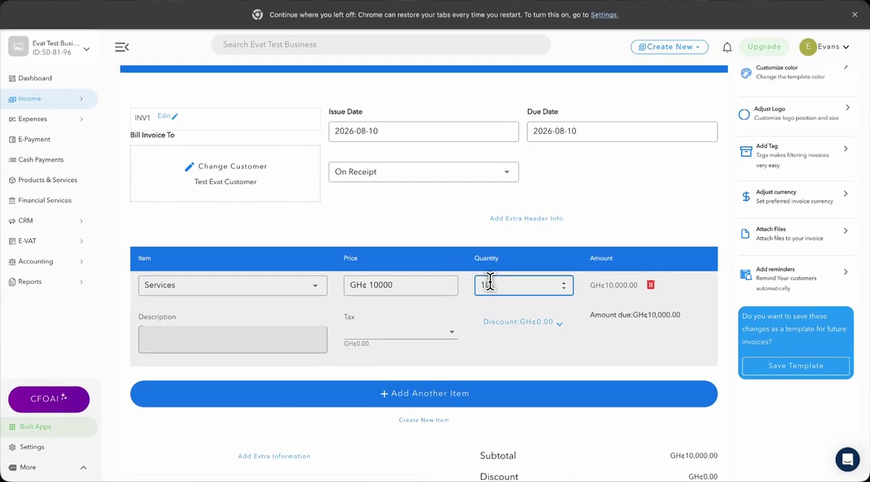
pyautogui.write('00')
# Apply VAT Standard(2026)(15%), NHIL(2026)(2.5%) and GETFund(2026)(2.5%) to the Services item and save the invoice for preview
pyautogui.scroll(-3, 464, 319)
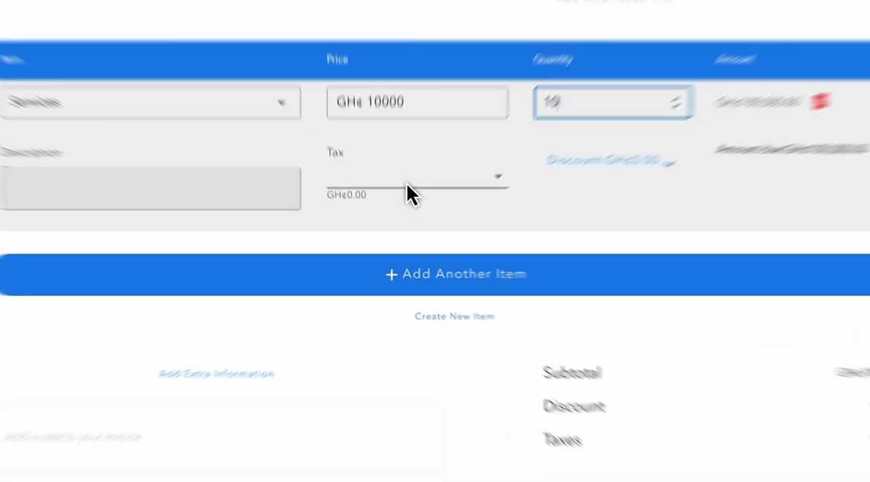
pyautogui.click(408, 216)
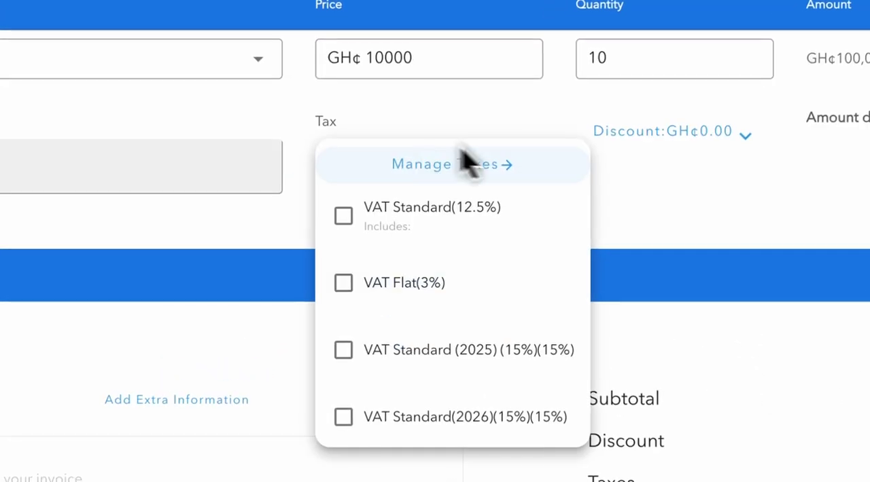
pyautogui.scroll(-3, 446, 364)
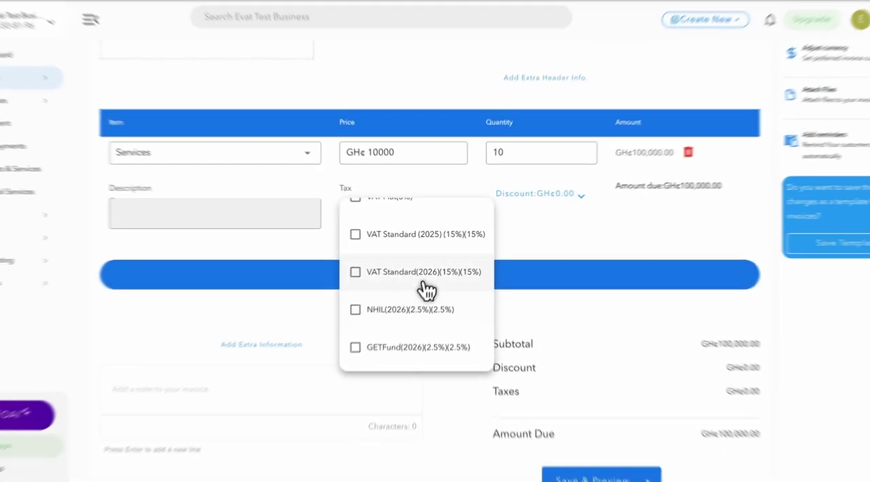
pyautogui.click(466, 275)
pyautogui.click(476, 340)
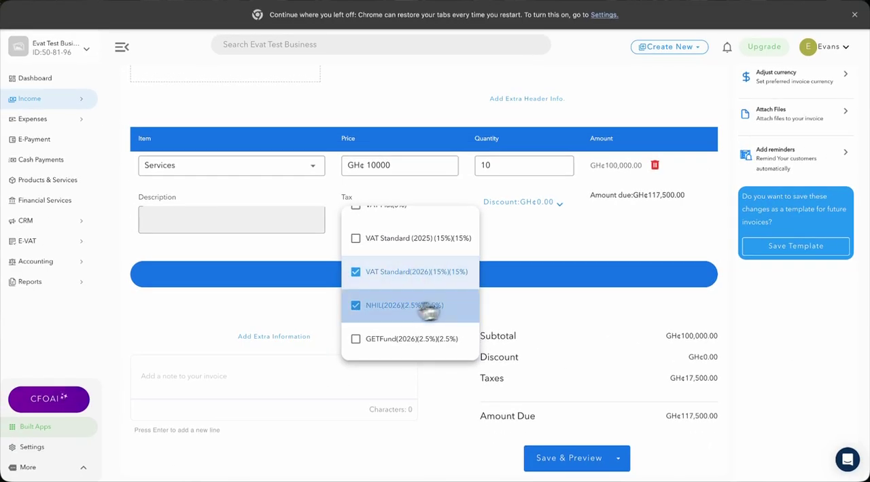
pyautogui.click(434, 340)
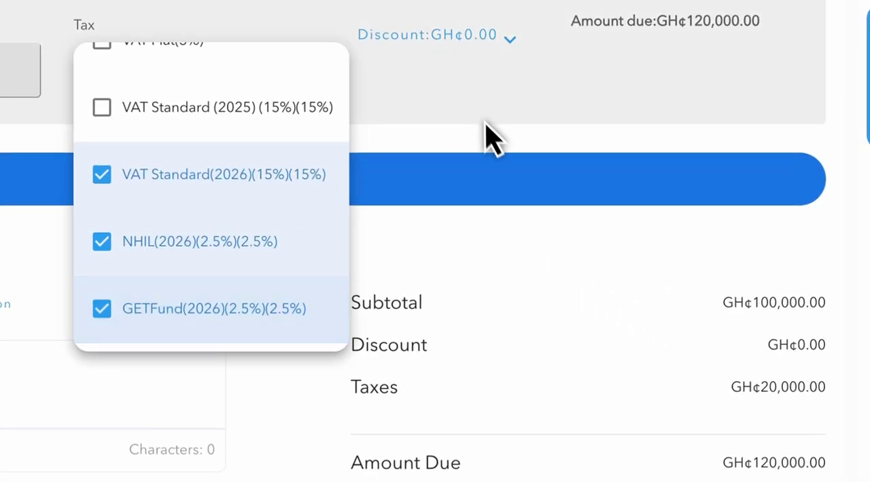
pyautogui.click(486, 144)
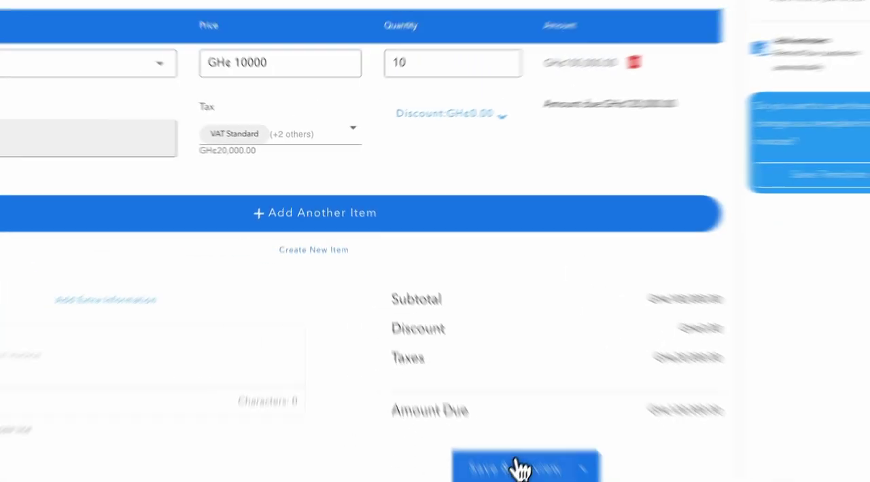
pyautogui.click(519, 469)
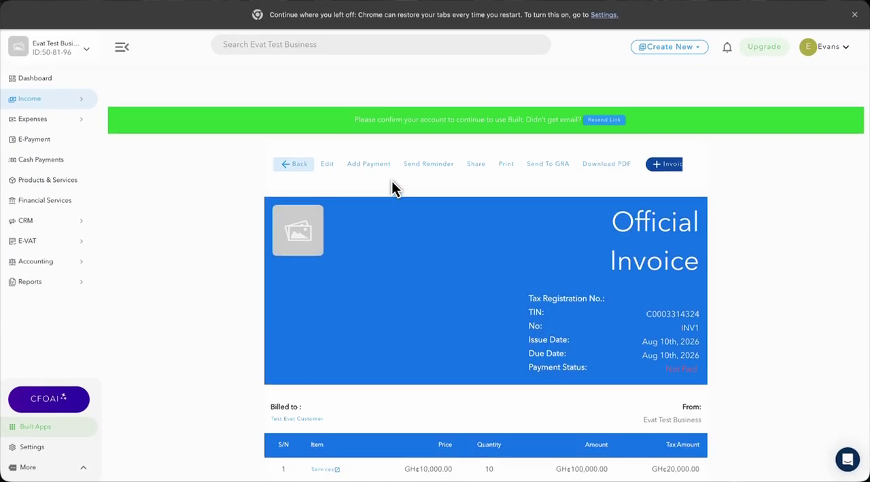
# Send the saved invoice to GRA and confirm the submission
pyautogui.scroll(-1, 393, 189)
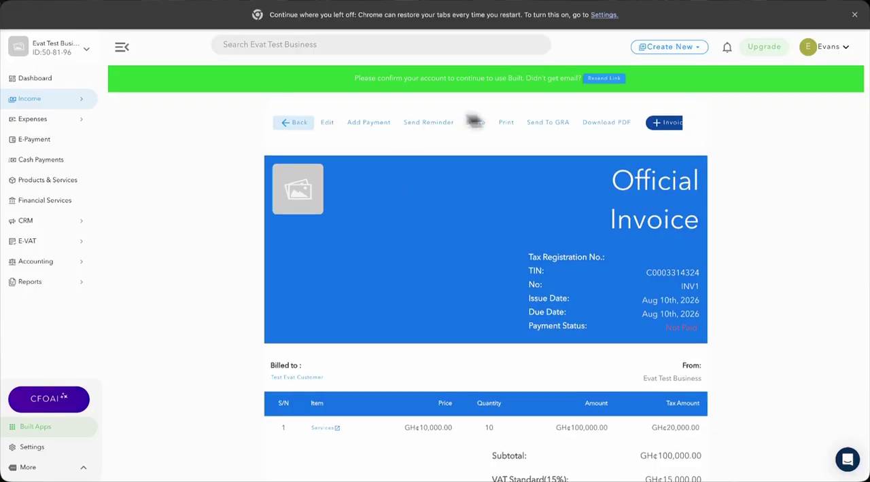
pyautogui.click(537, 129)
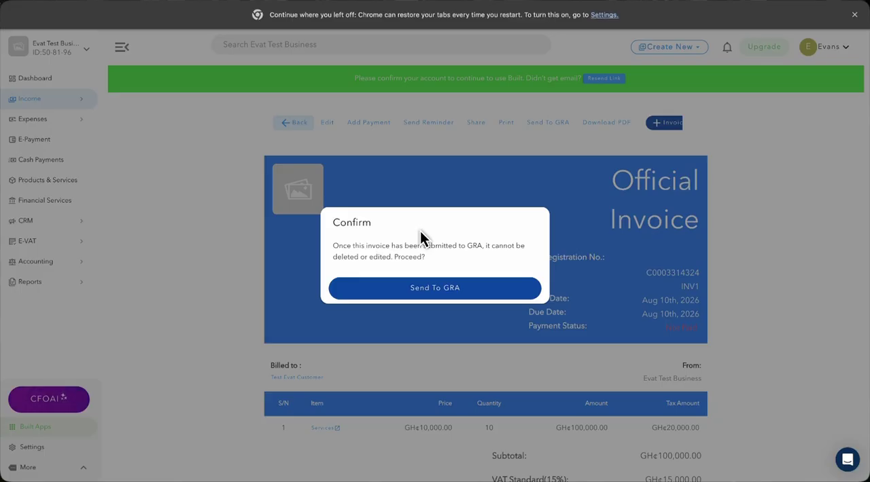
pyautogui.click(430, 291)
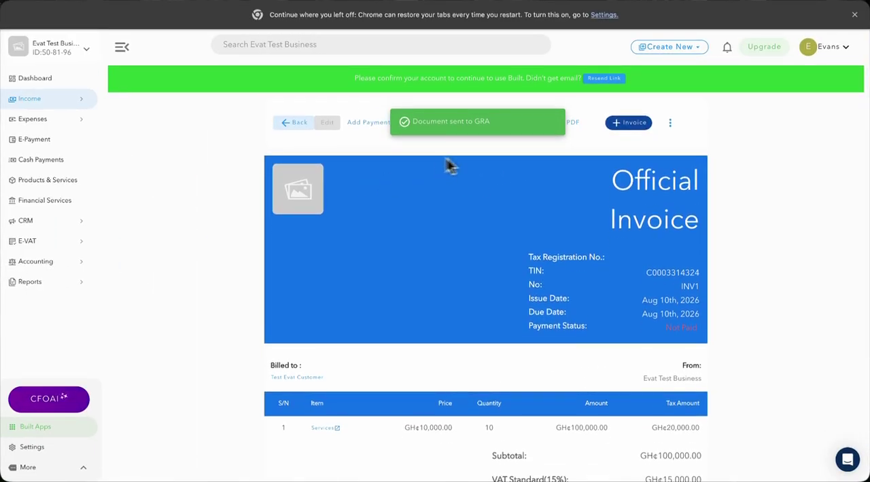
# Examine the E-VAT dashboard's VAT summary and the INV1 submission's customer, type, net, VAT, levy and total
pyautogui.click(41, 241)
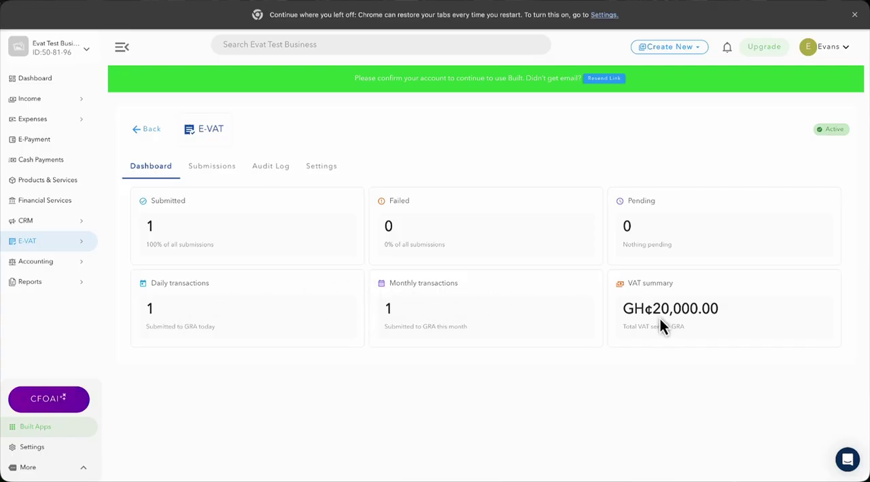
pyautogui.tripleClick(652, 327)
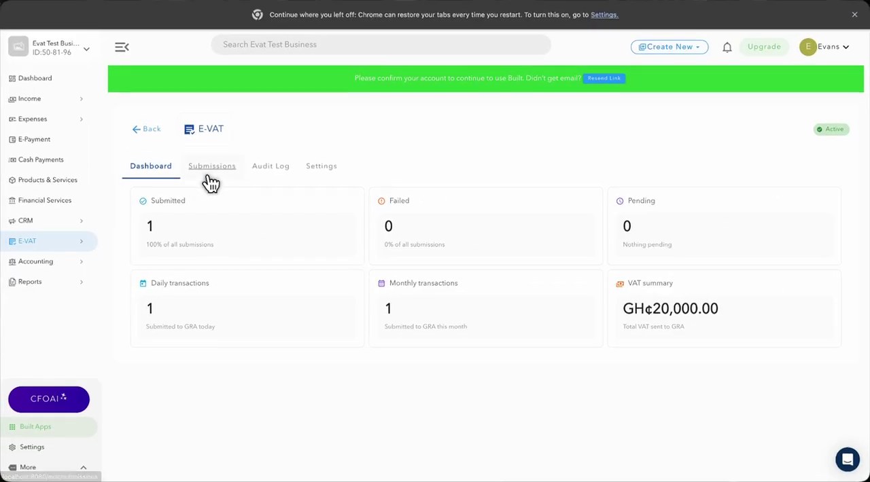
pyautogui.click(209, 174)
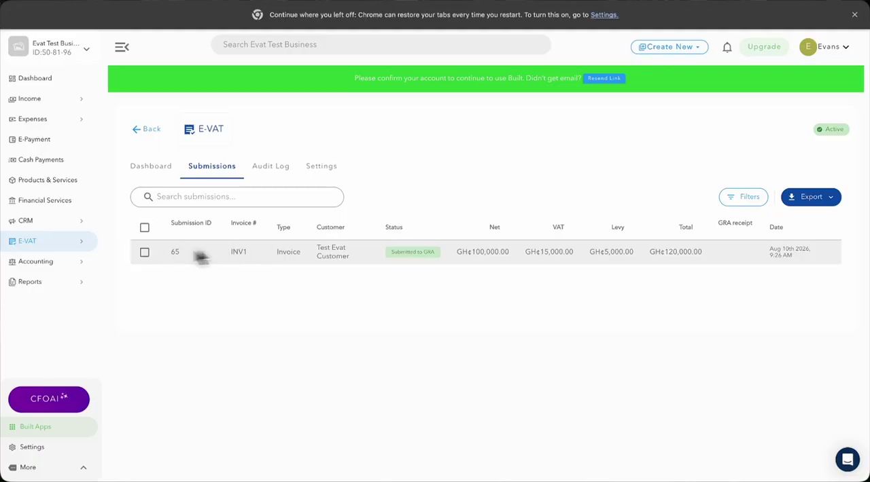
pyautogui.tripleClick(326, 252)
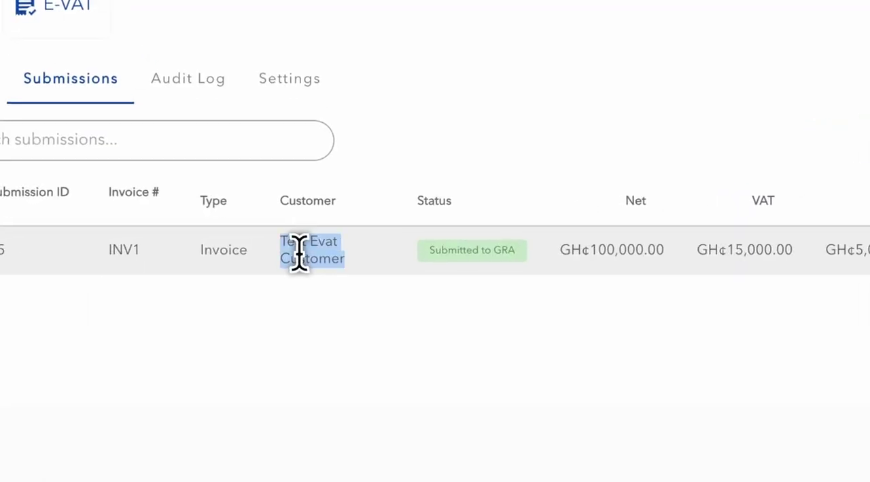
pyautogui.doubleClick(224, 250)
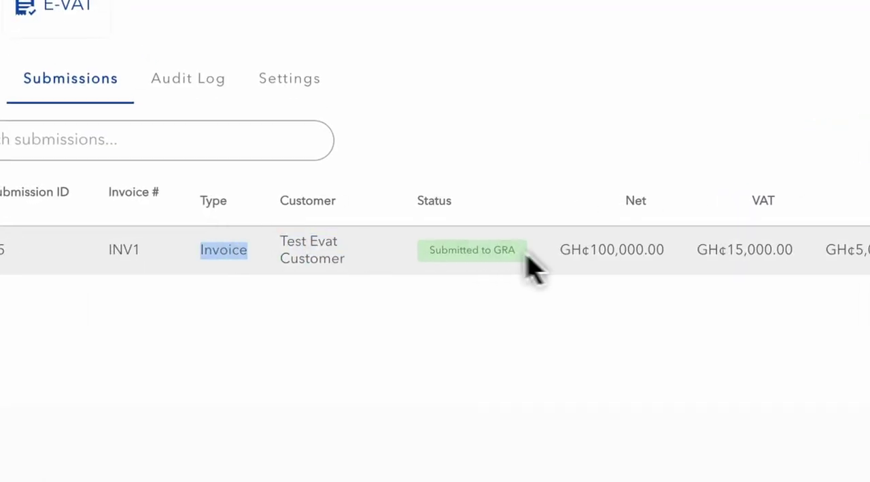
pyautogui.doubleClick(615, 250)
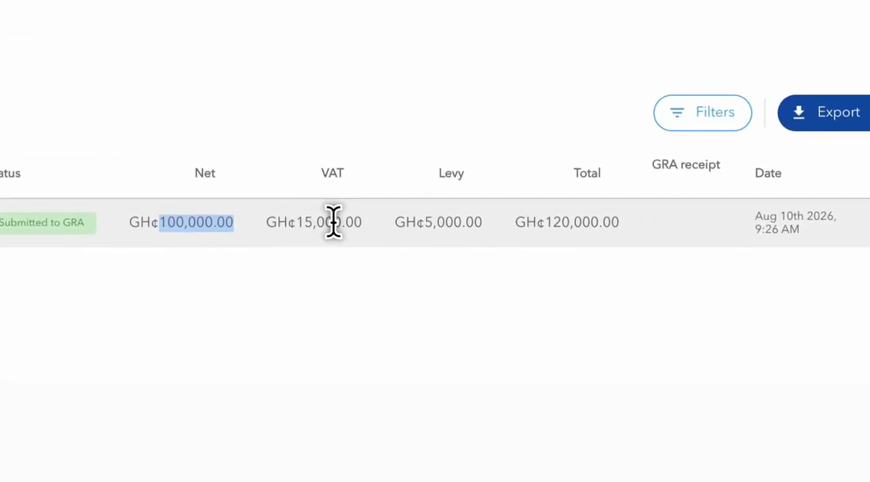
pyautogui.tripleClick(334, 221)
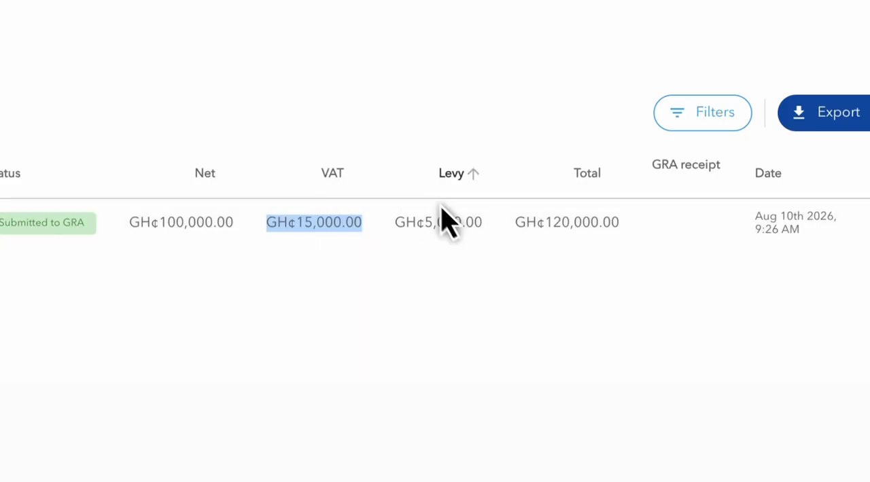
pyautogui.doubleClick(453, 220)
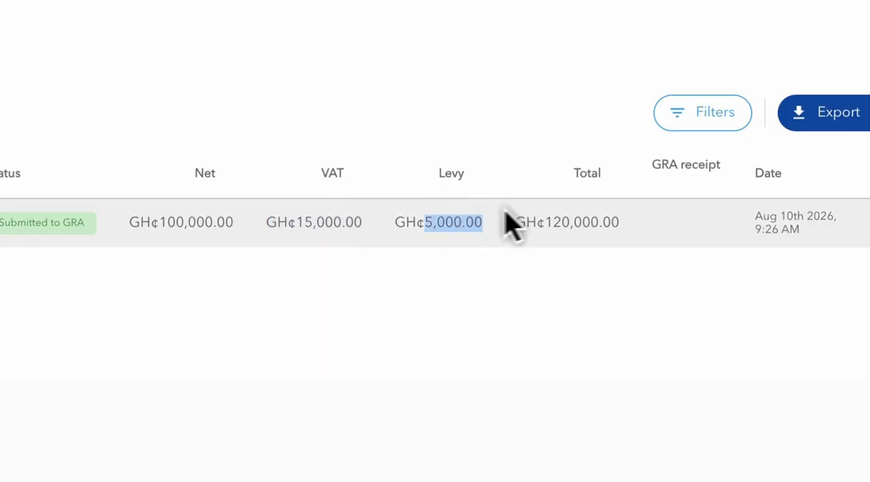
pyautogui.tripleClick(559, 216)
pyautogui.click(629, 305)
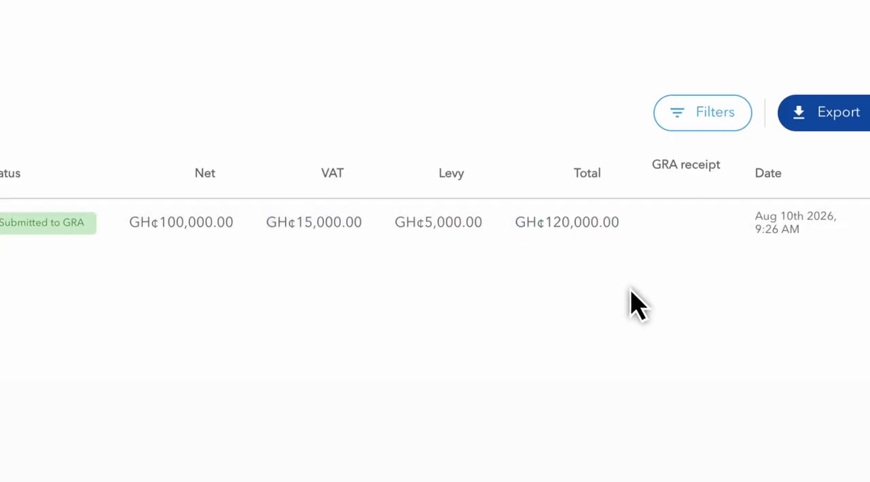